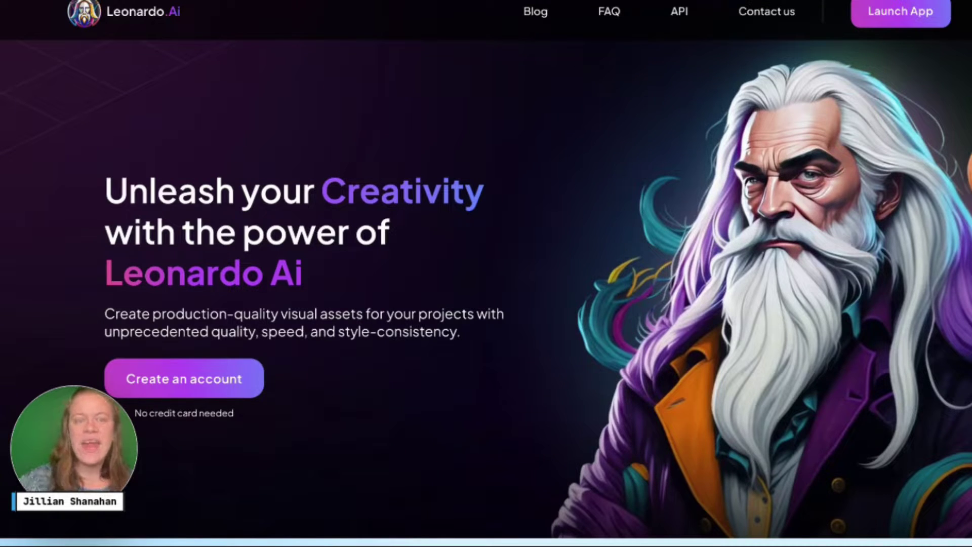
- Sign in with Google, pick the Other and Education interests, and dismiss the Motion announcement
click(248, 382)
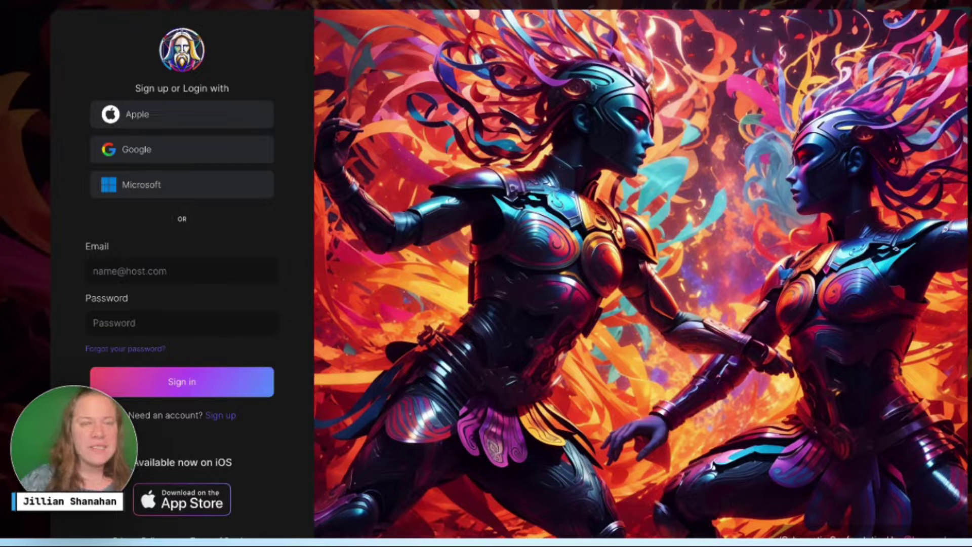
click(165, 157)
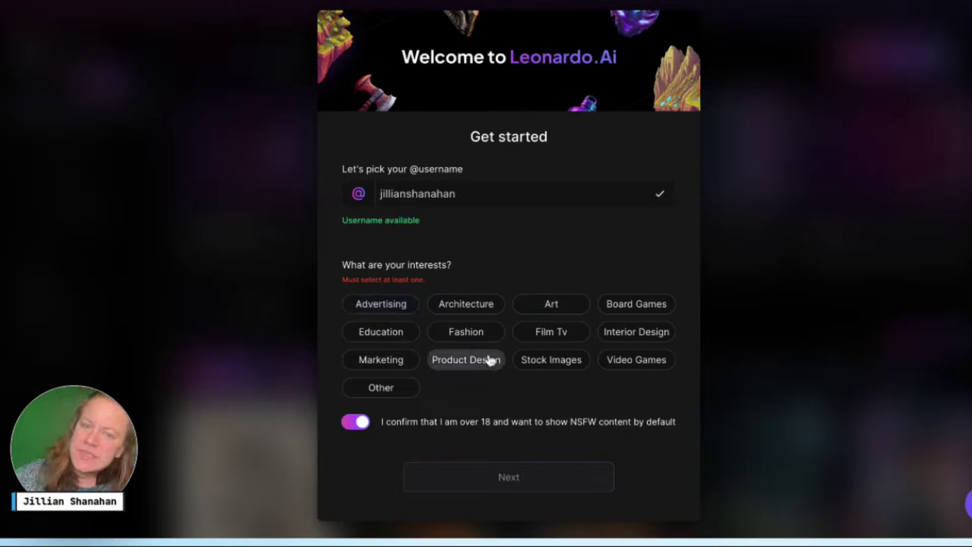
click(388, 388)
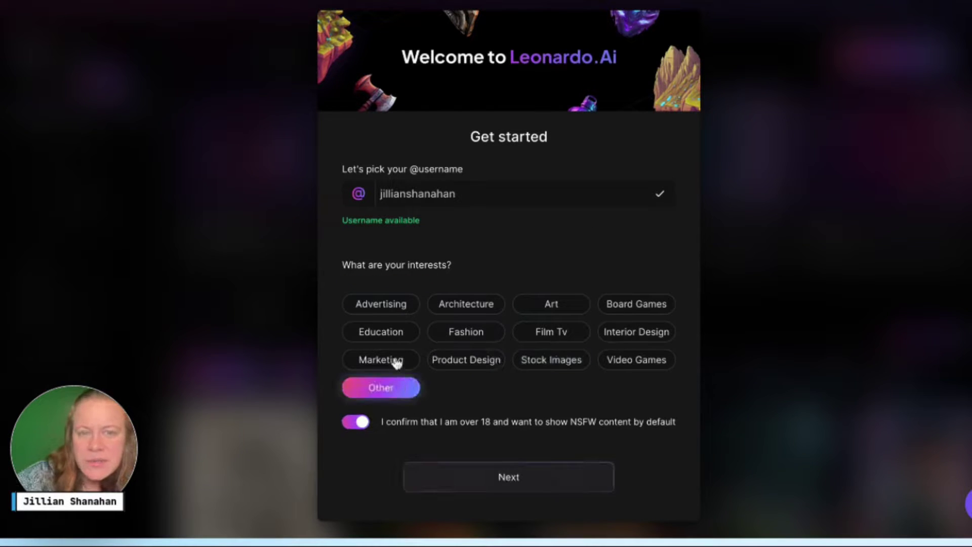
click(398, 334)
click(534, 477)
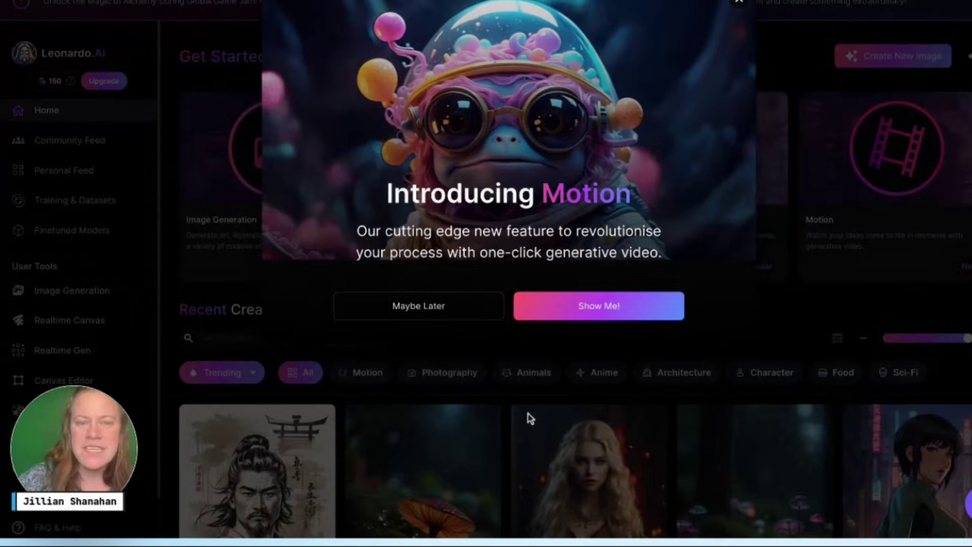
click(448, 311)
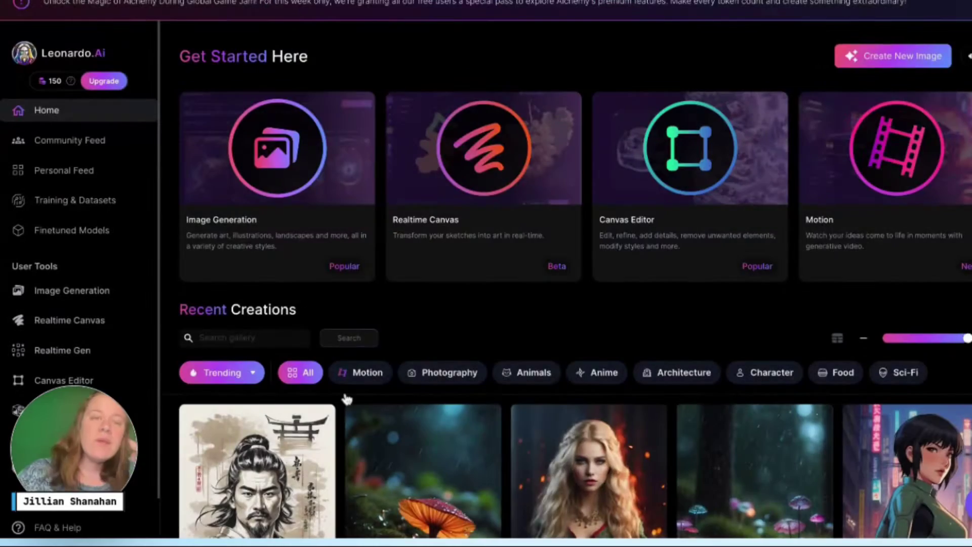
- Generate YouTube studio backgrounds with colourful lighting, a tech-prop bookshelf and a computer desk
click(266, 158)
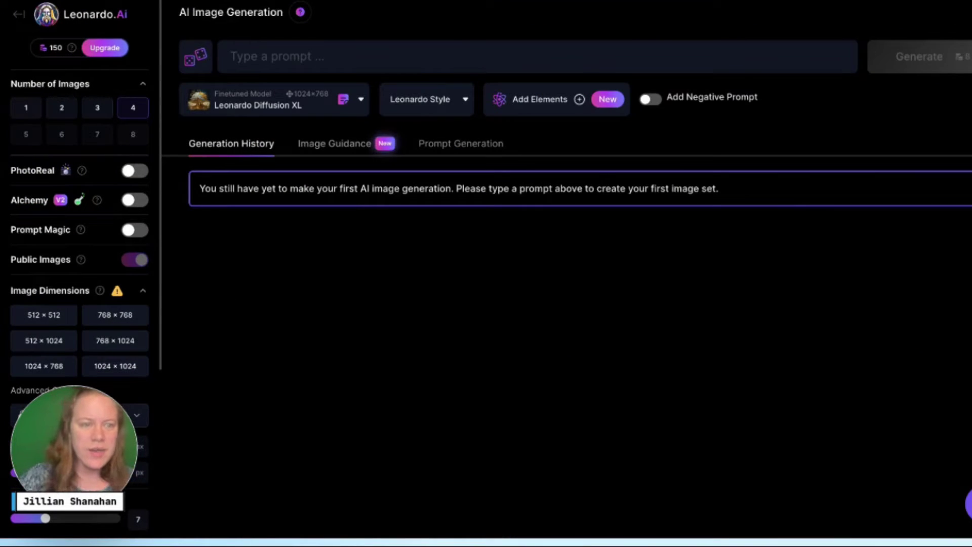
click(305, 56)
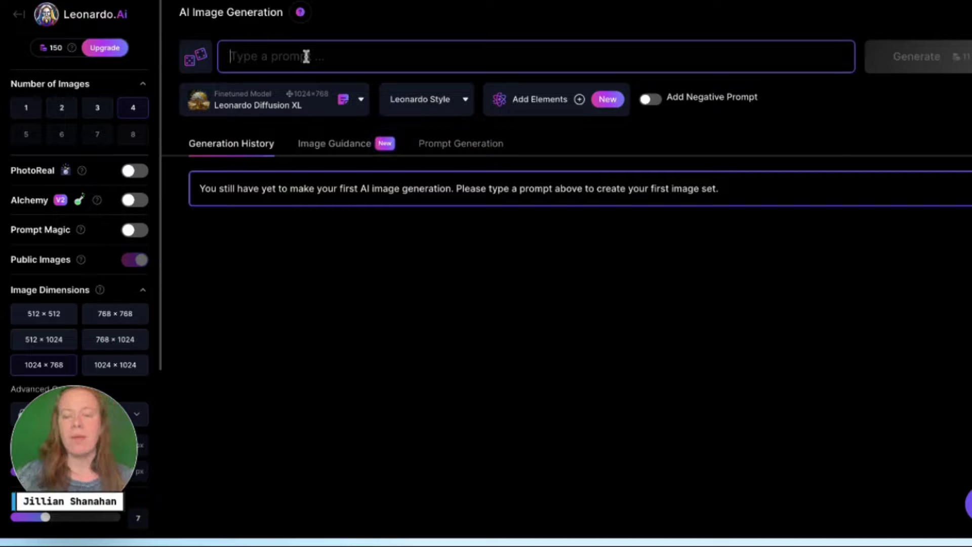
text(cr)
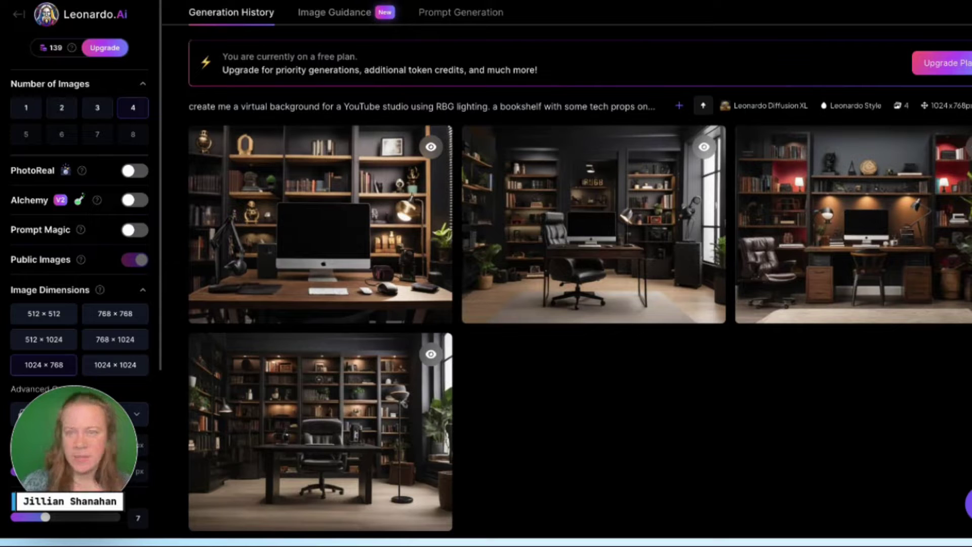
scroll(512, 262, up, 3)
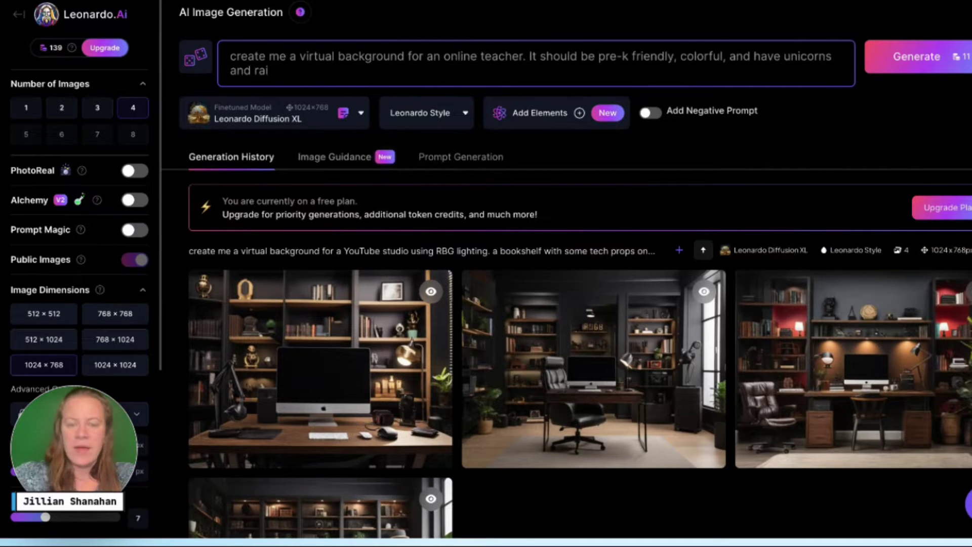
- Generate four pre-K teacher backgrounds with unicorns and rainbows, then scroll through the results
text(no)
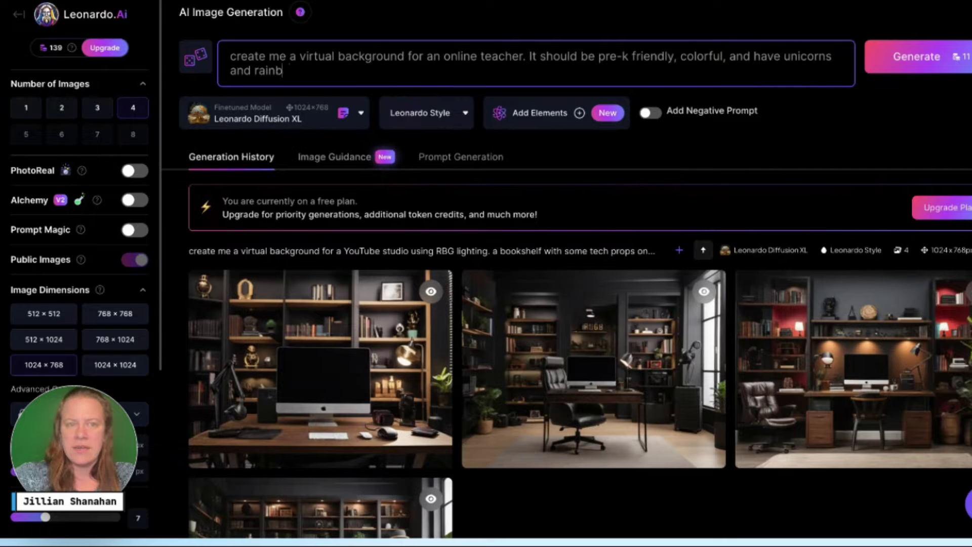
text(ows)
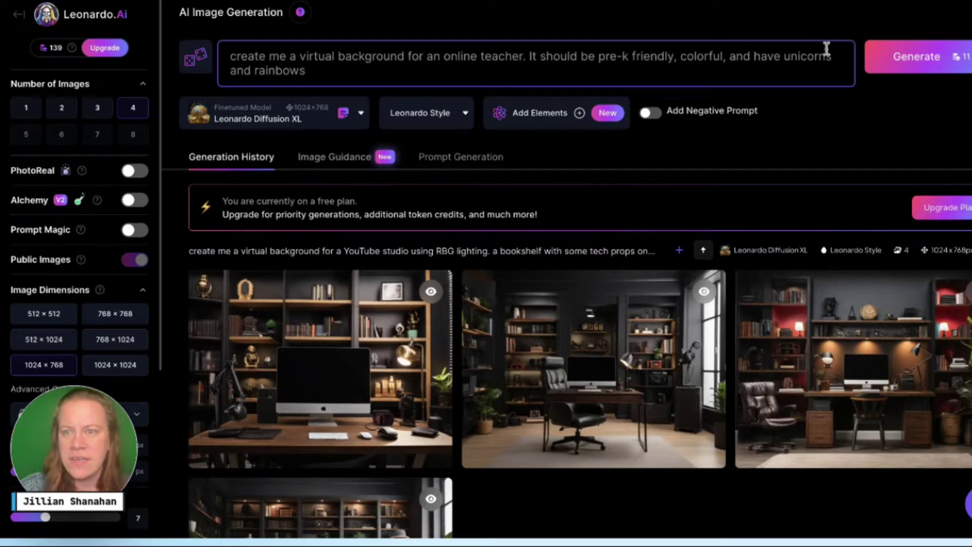
click(917, 56)
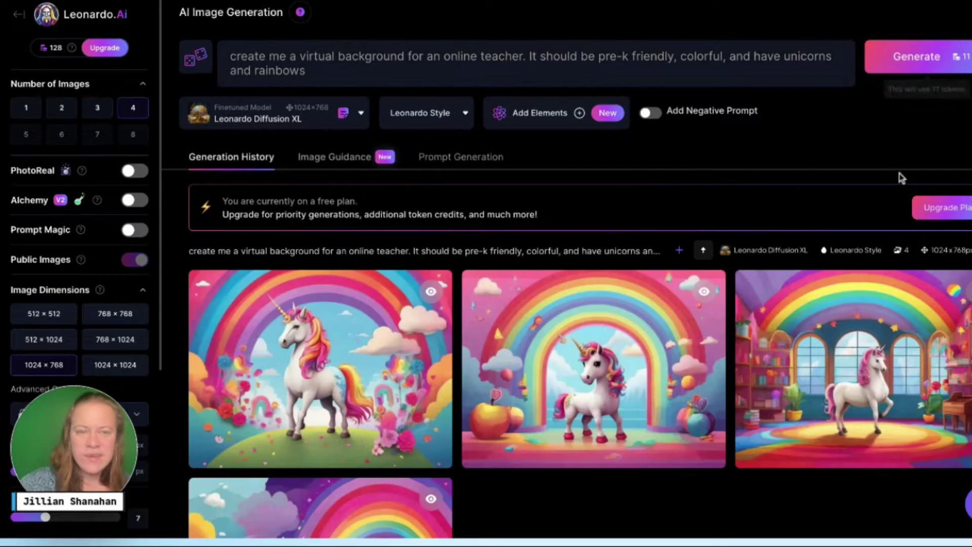
scroll(901, 177, down, 3)
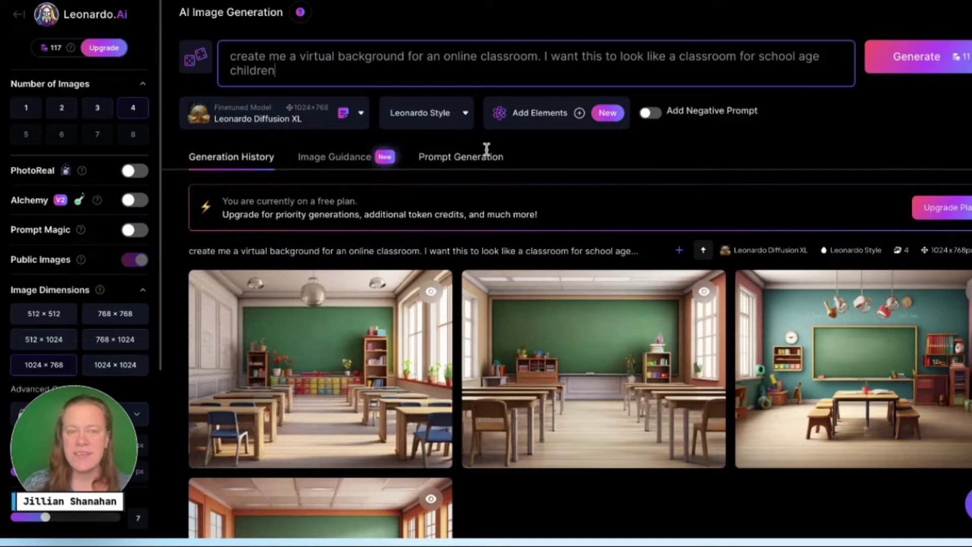
scroll(601, 293, down, 1)
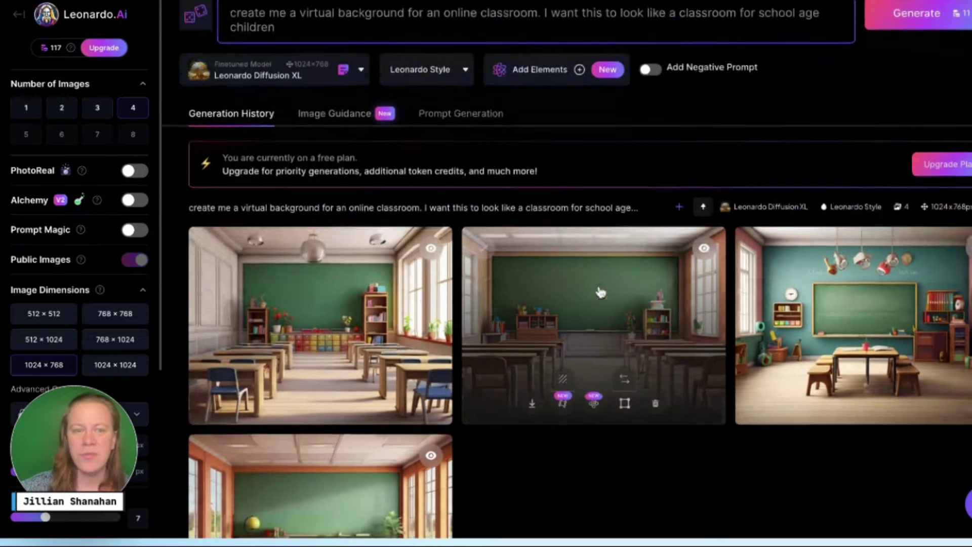
scroll(601, 292, down, 3)
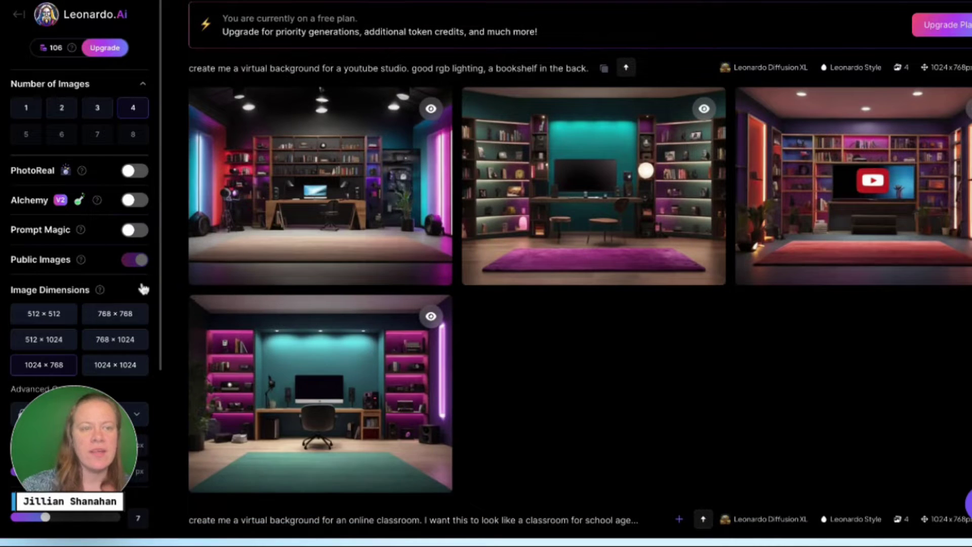
- Turn on PhotoReal and regenerate the RGB-lit YouTube studio as four photographic images
scroll(130, 222, up, 2)
scroll(130, 222, up, 2)
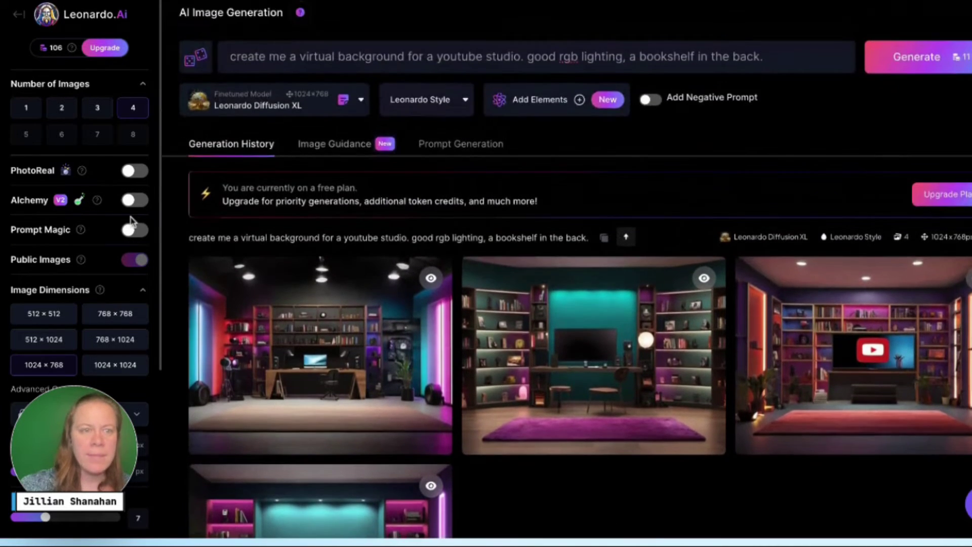
mouse_move(81, 174)
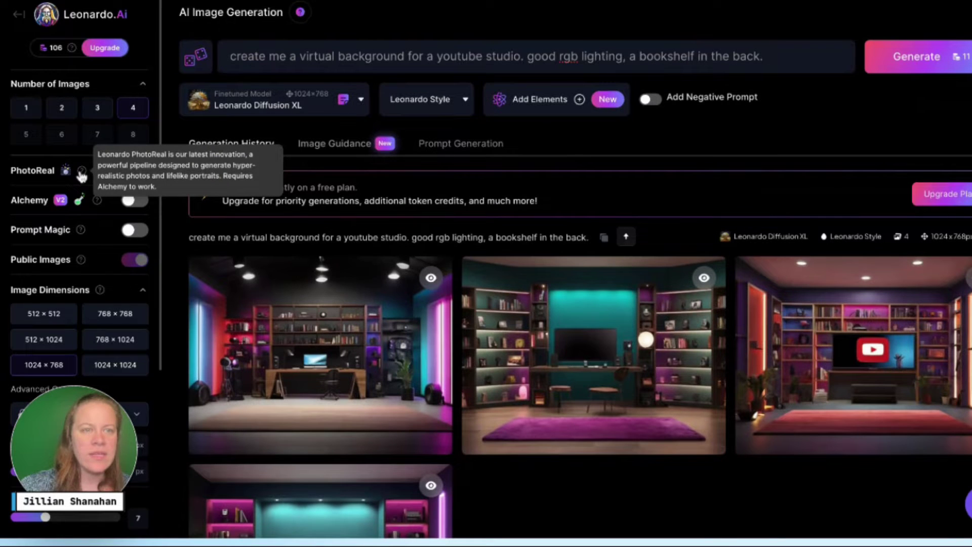
click(133, 174)
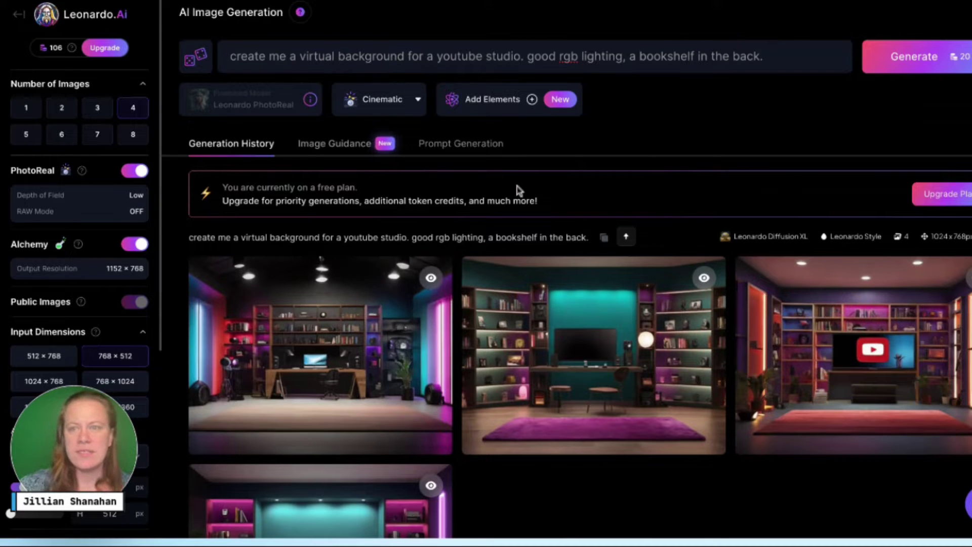
click(916, 65)
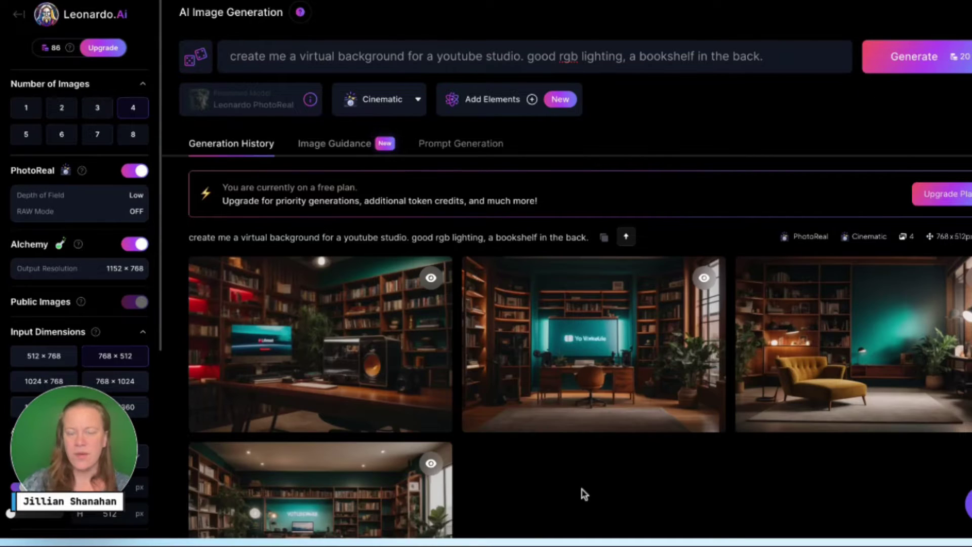
scroll(581, 494, down, 2)
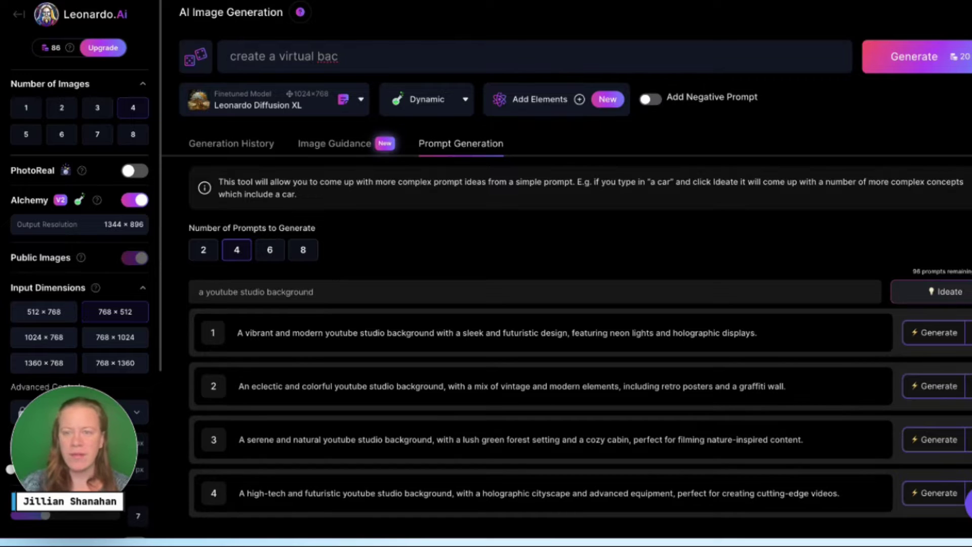
- Scroll through the generated futuristic neon YouTube studio backgrounds to review them
scroll(357, 355, down, 1)
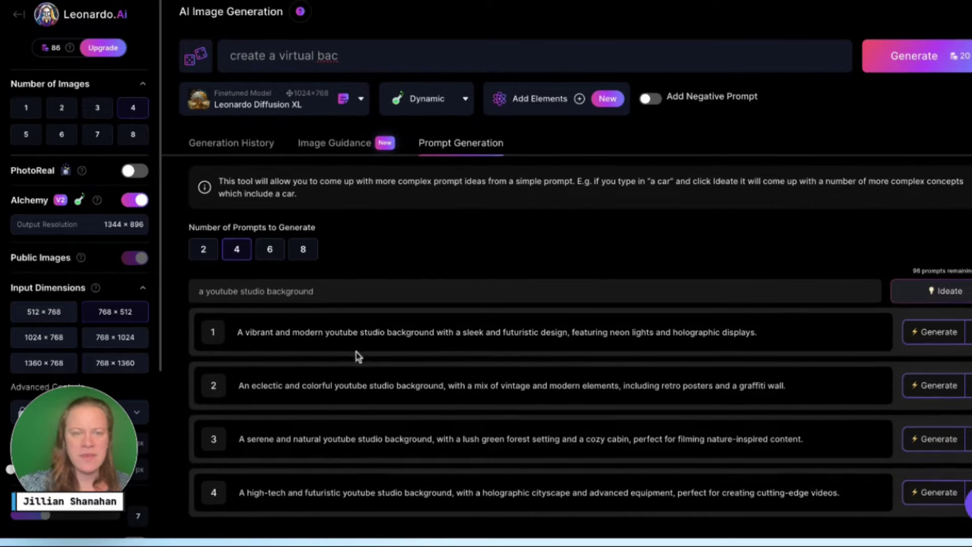
scroll(357, 353, up, 1)
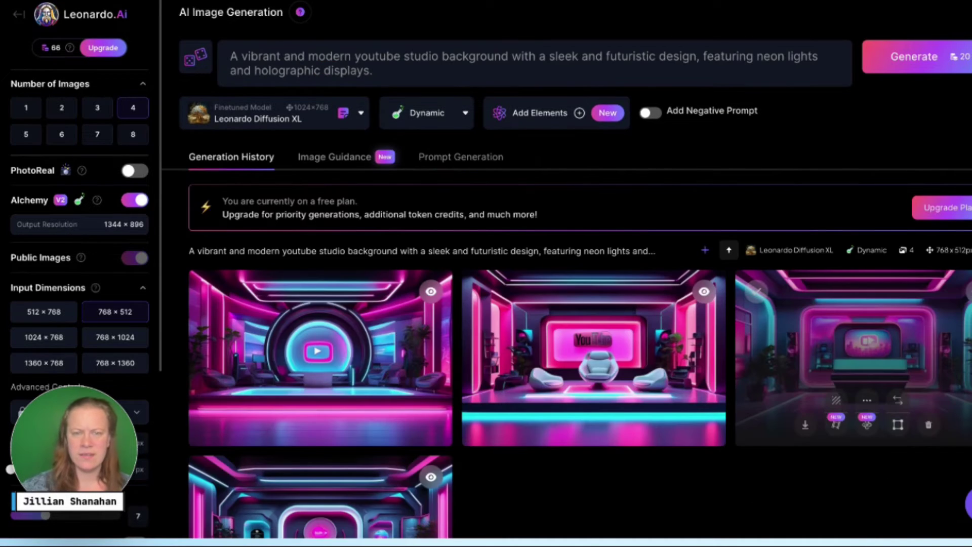
scroll(566, 269, down, 3)
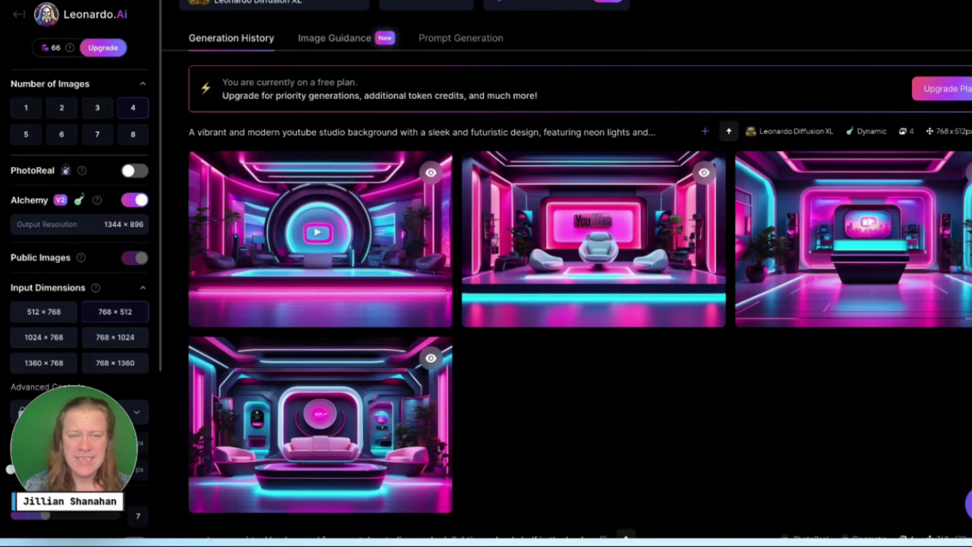
mouse_move(405, 464)
scroll(405, 463, down, 1)
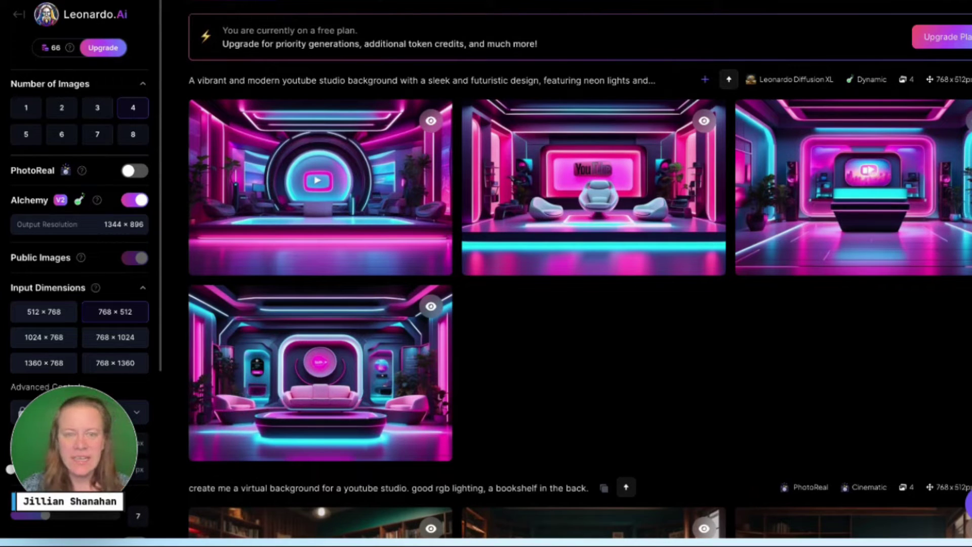
scroll(405, 456, up, 3)
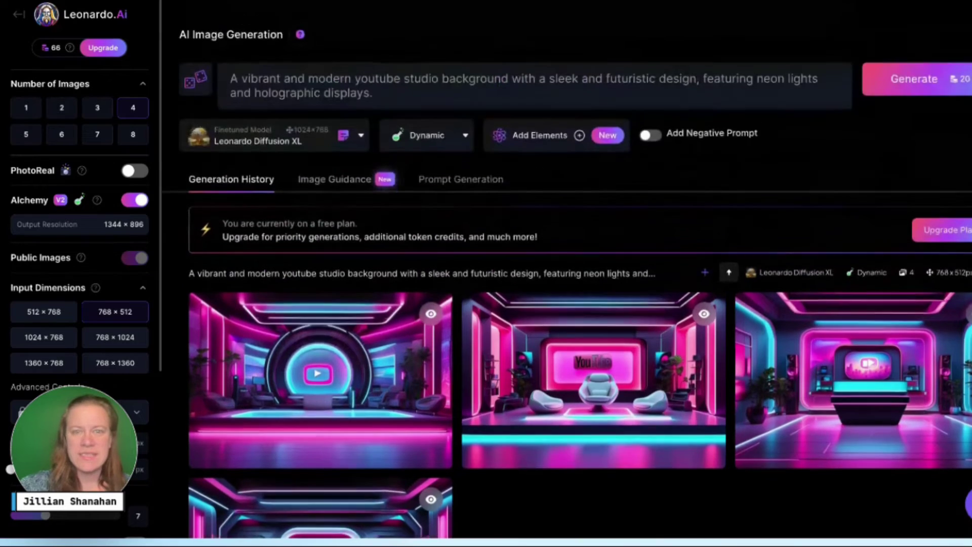
- Generate four images from the ideated cozy fireplace living-room classroom prompt, then select the prompt text
click(479, 161)
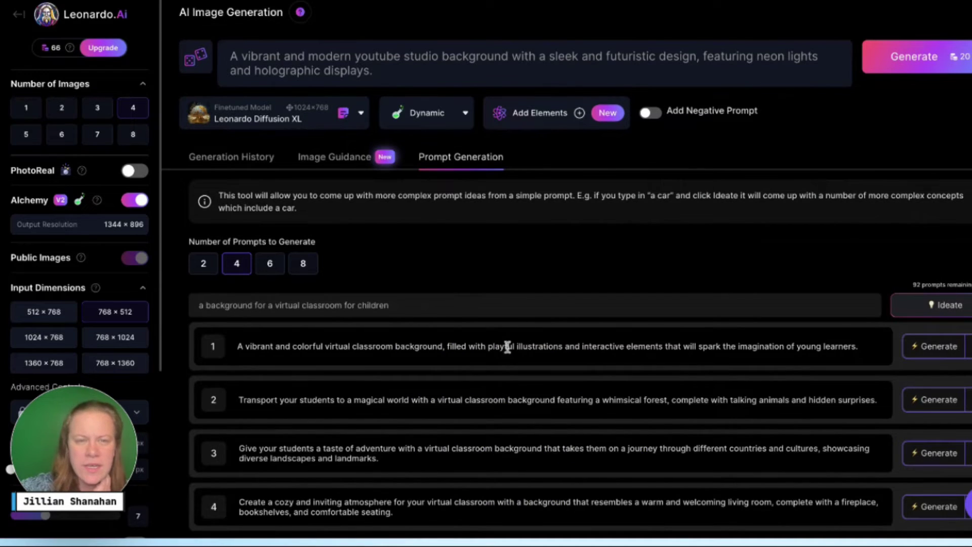
click(934, 507)
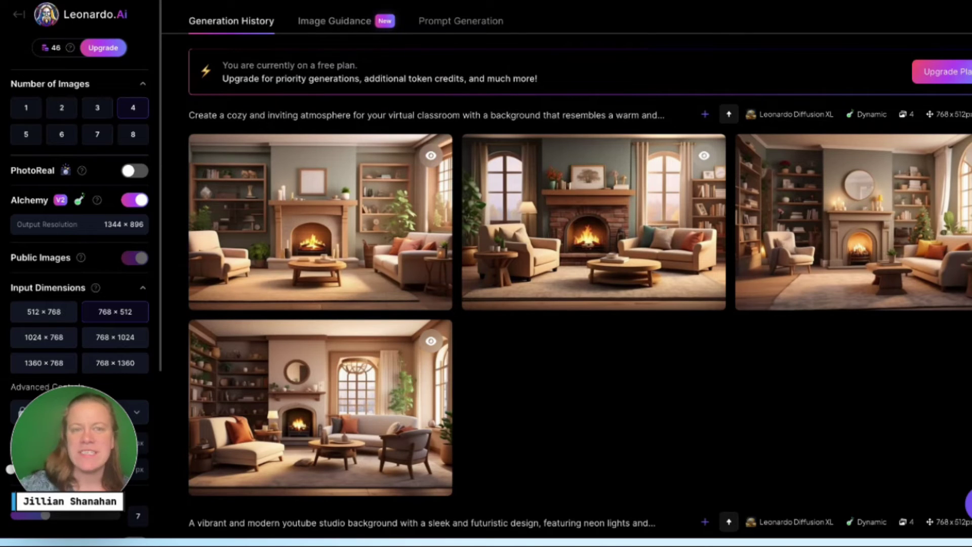
scroll(863, 487, up, 3)
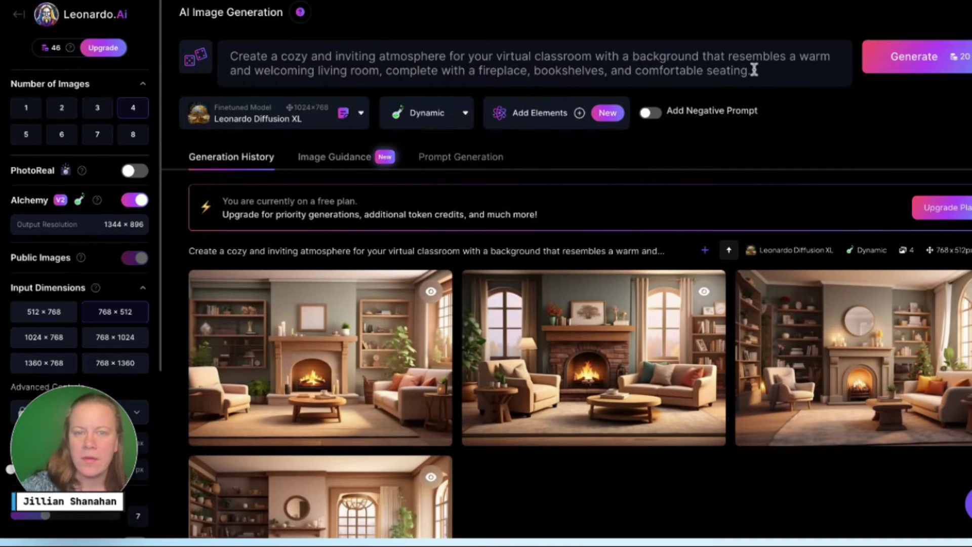
drag(754, 70, 231, 56)
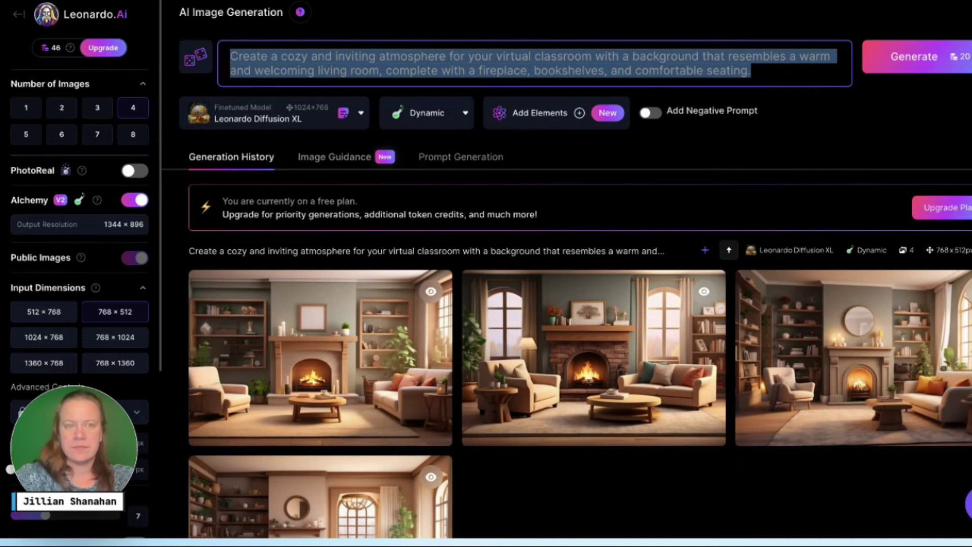
- Ideate 'christmas background' prompts and generate the ice-castle, reindeer and sleigh wonderland scene
text(a chir)
click(461, 157)
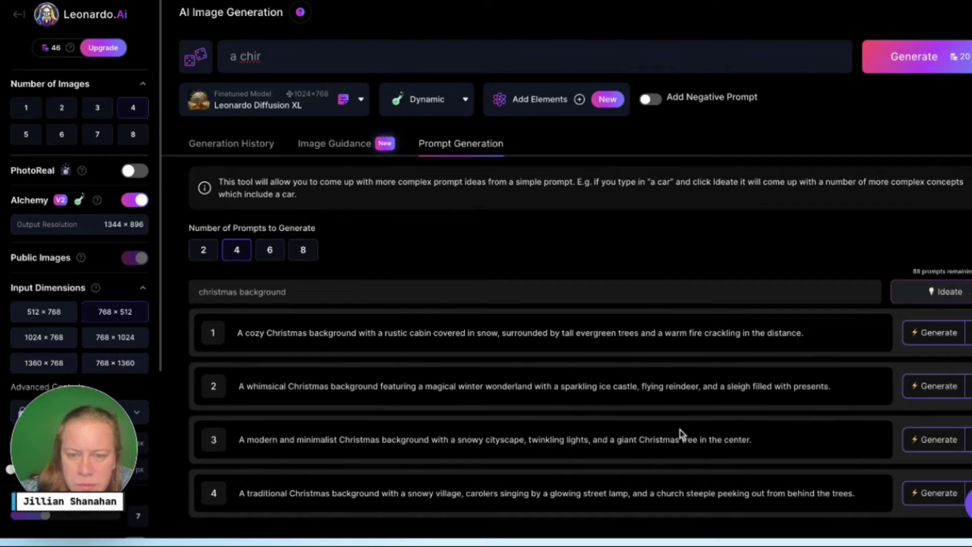
click(937, 385)
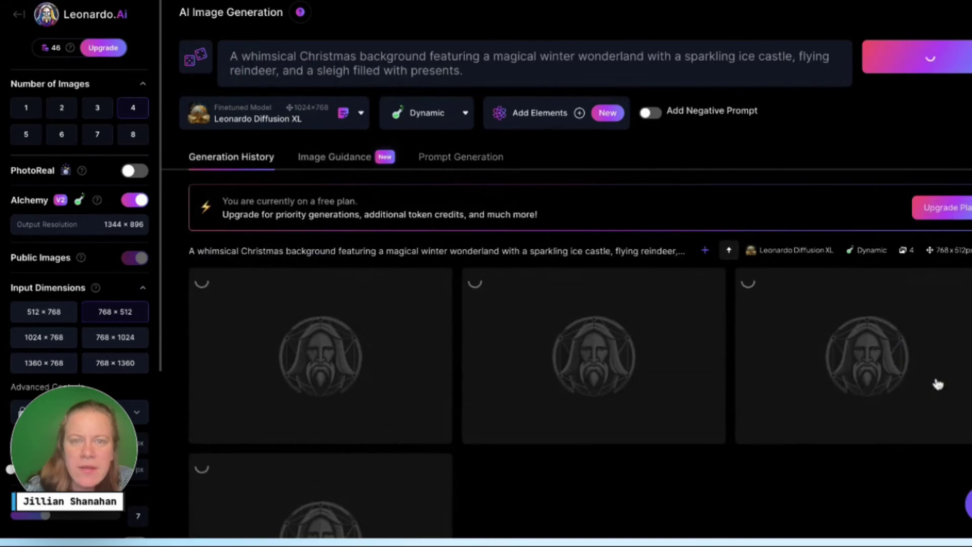